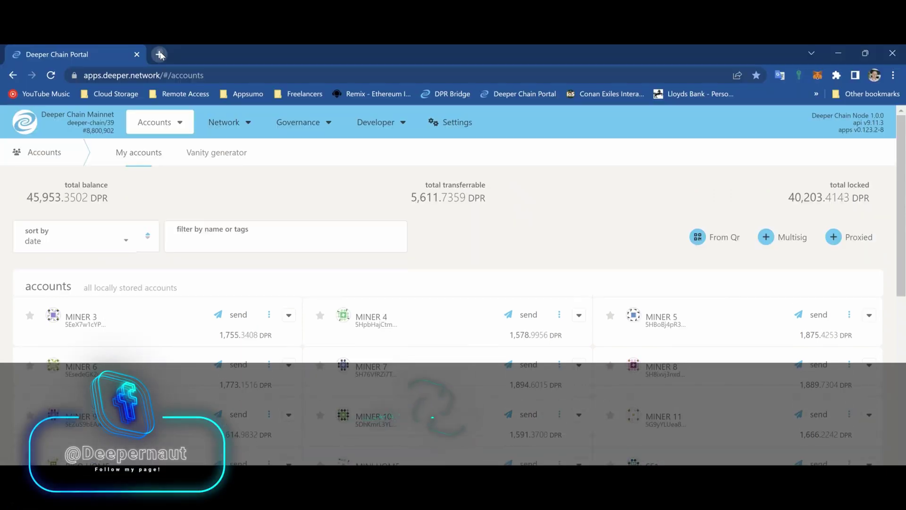
# - Load the device dashboard at 34.34.34.34 in a new tab and go to its DEP Dashboard page
pyautogui.click(160, 55)
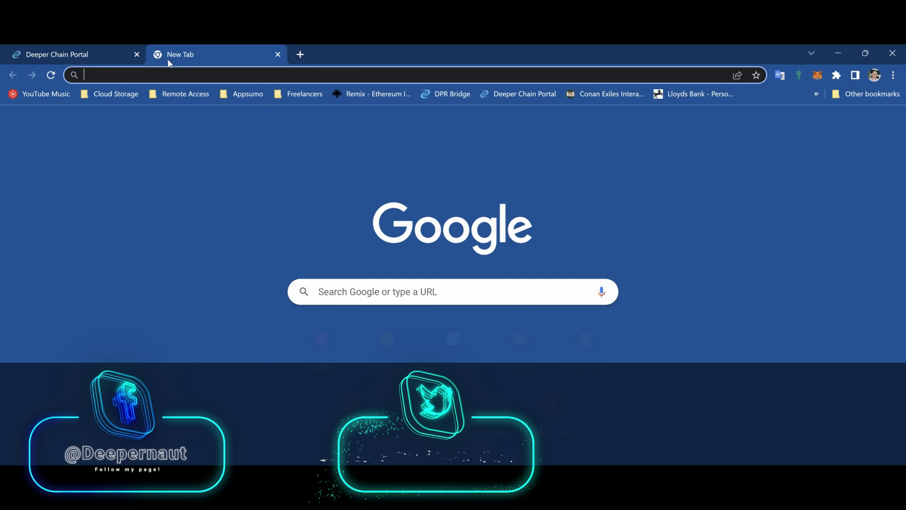
pyautogui.write('34.34.34.34')
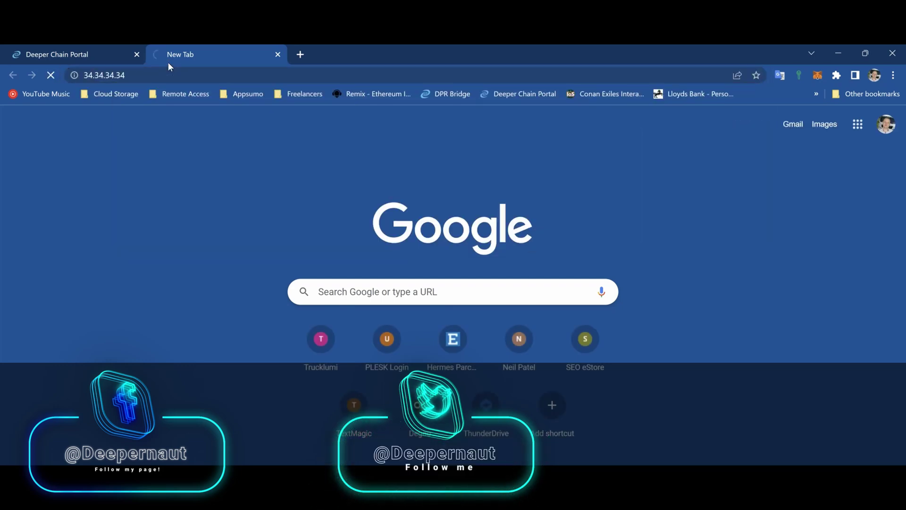
pyautogui.press('Return')
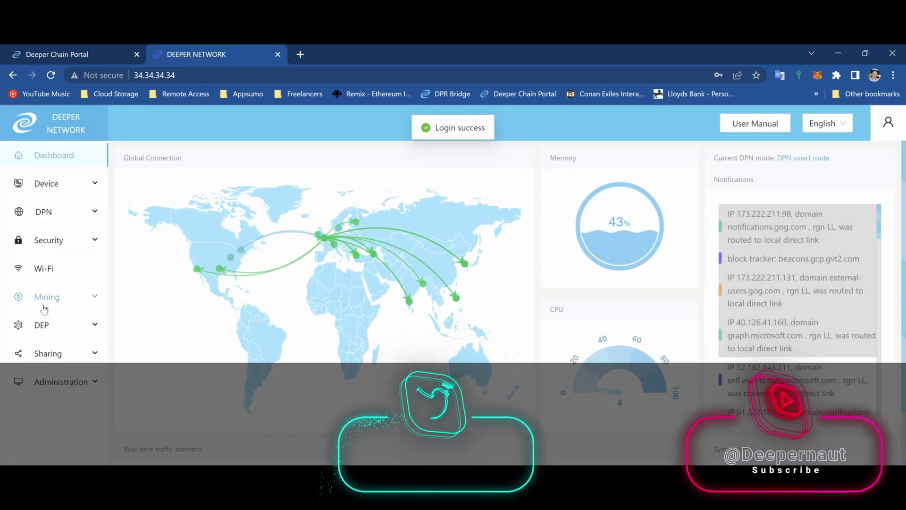
pyautogui.click(43, 325)
pyautogui.click(87, 363)
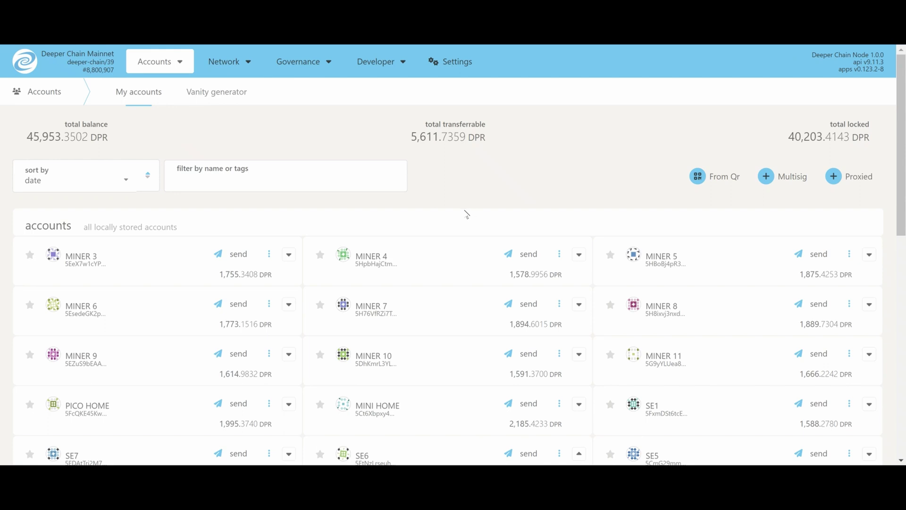
# - Highlight the total transferrable balance figure on My accounts to note it, then deselect it
pyautogui.moveTo(413, 132); pyautogui.dragTo(440, 132)
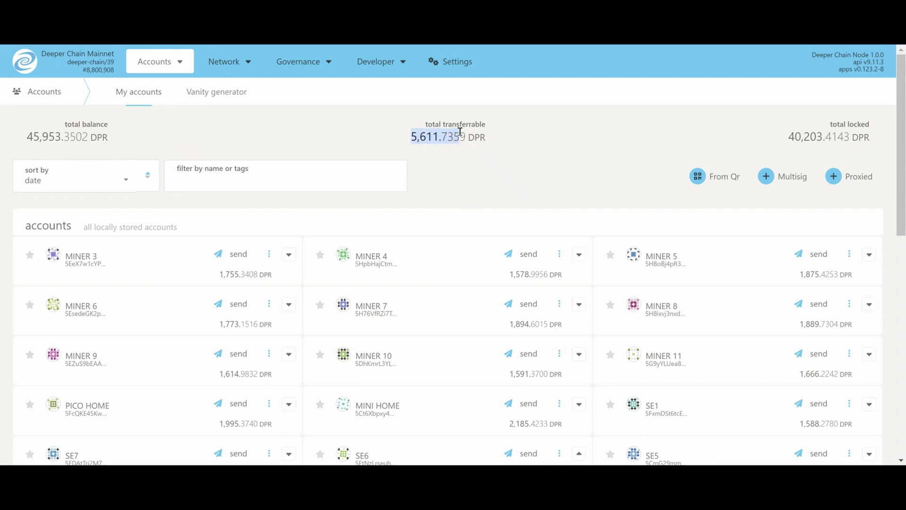
pyautogui.click(452, 162)
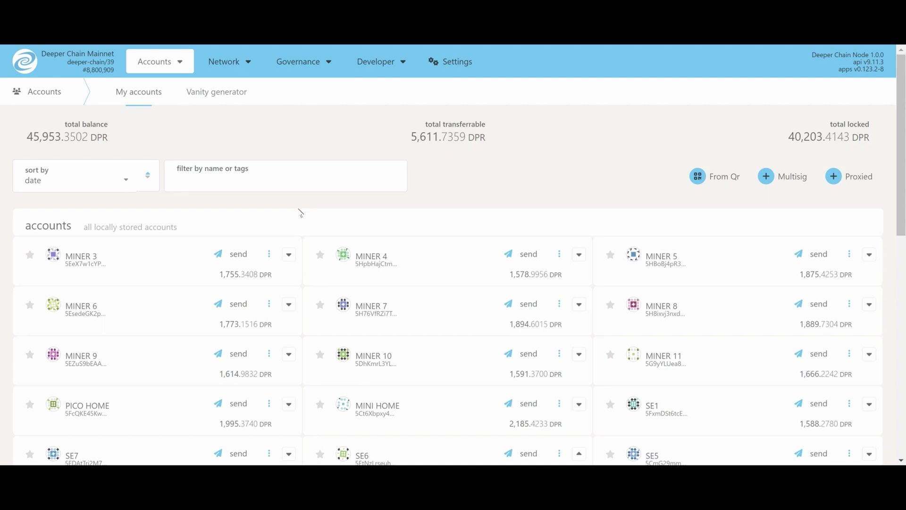
pyautogui.moveTo(376, 62)
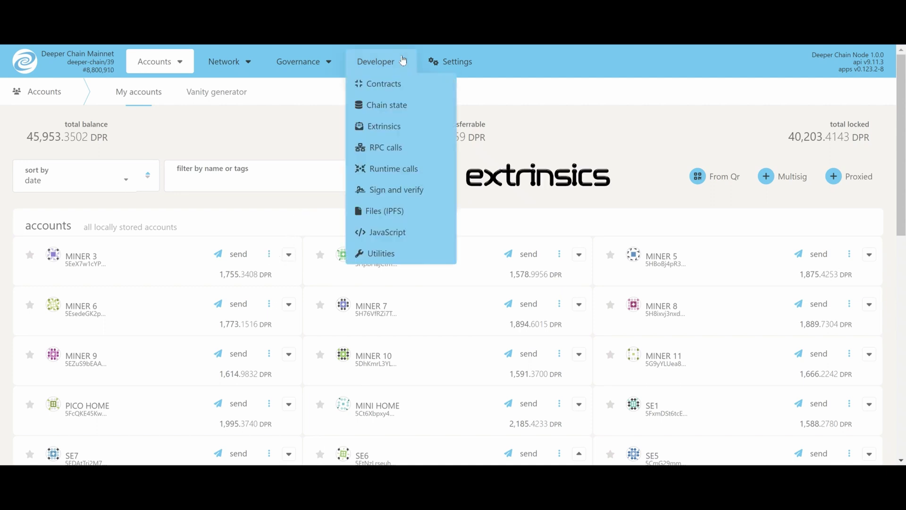
# - On Developer > Extrinsics, set up deeperNode getNpowReward() with DEEPERNAUT.SPACE as the sending account
pyautogui.click(383, 128)
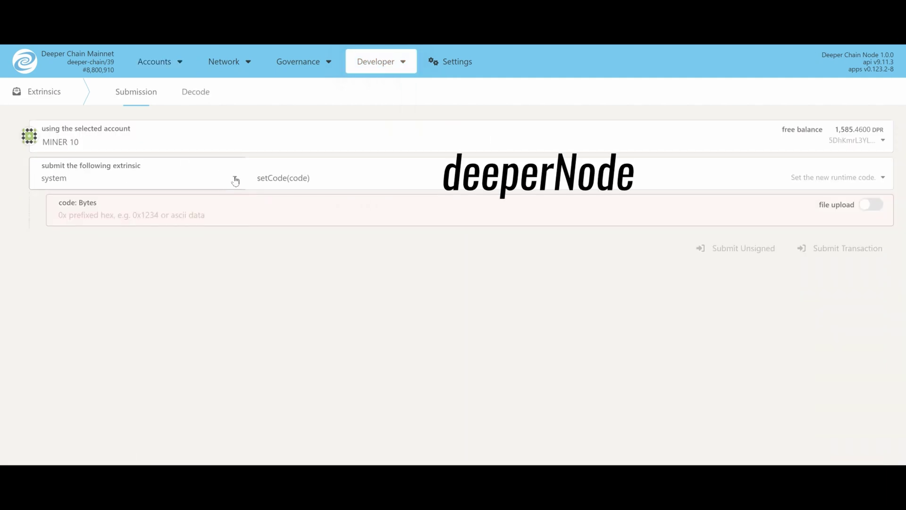
pyautogui.click(234, 178)
pyautogui.scroll(3, 187, 265)
pyautogui.scroll(3, 186, 266)
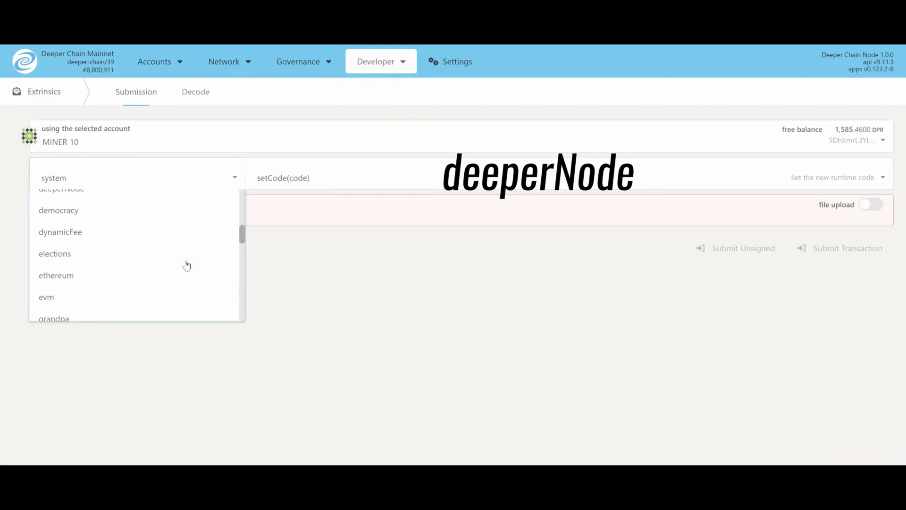
pyautogui.scroll(2, 186, 264)
pyautogui.scroll(2, 186, 265)
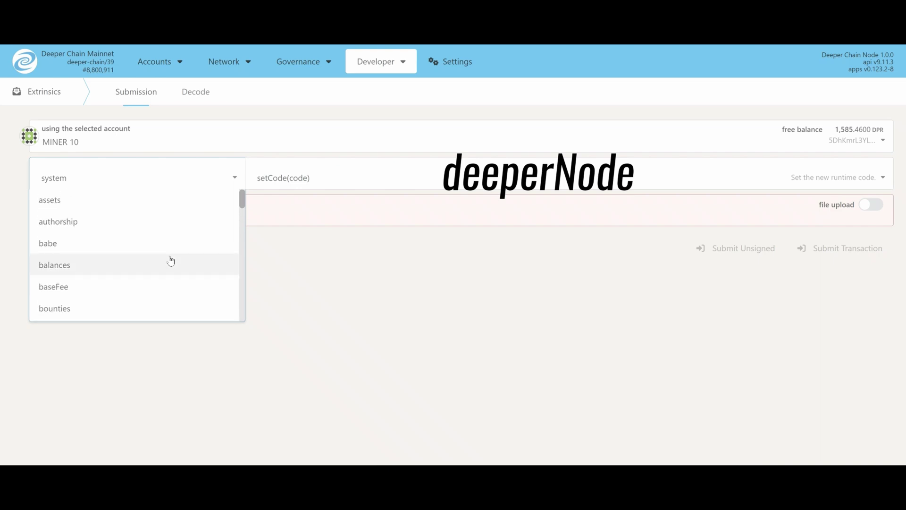
pyautogui.scroll(-3, 170, 259)
pyautogui.scroll(-3, 170, 259)
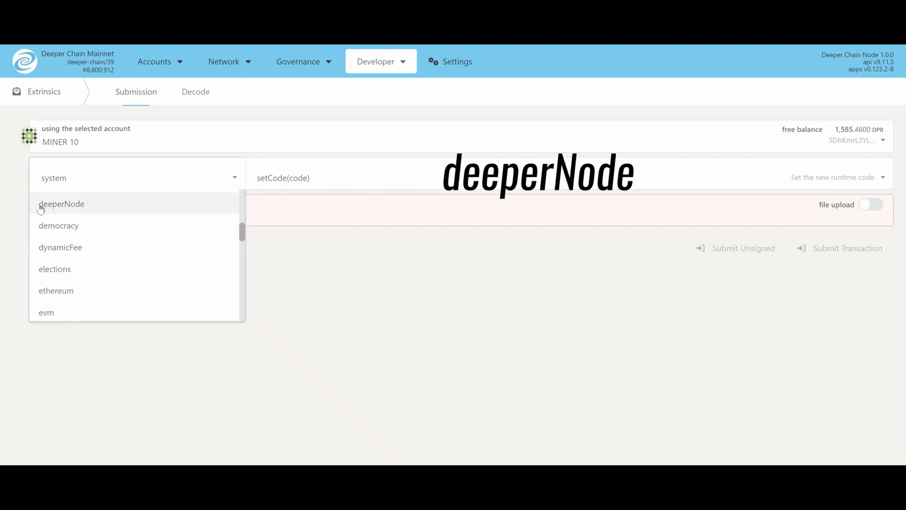
pyautogui.click(62, 206)
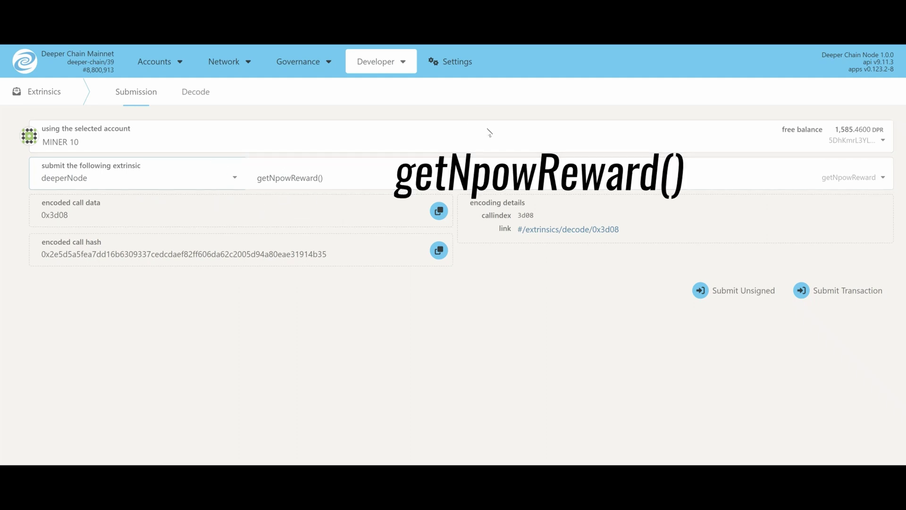
pyautogui.click(883, 142)
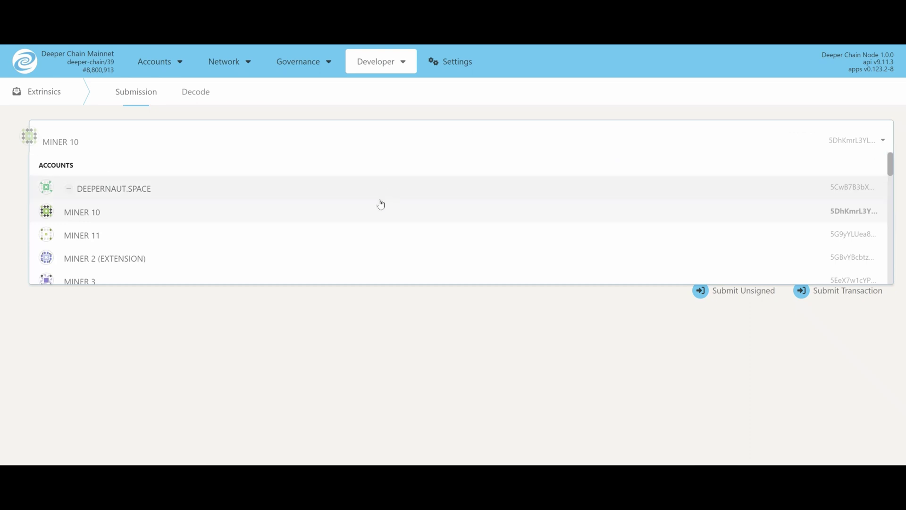
pyautogui.scroll(-3, 380, 204)
pyautogui.scroll(-3, 380, 203)
pyautogui.scroll(-2, 380, 202)
pyautogui.scroll(3, 381, 200)
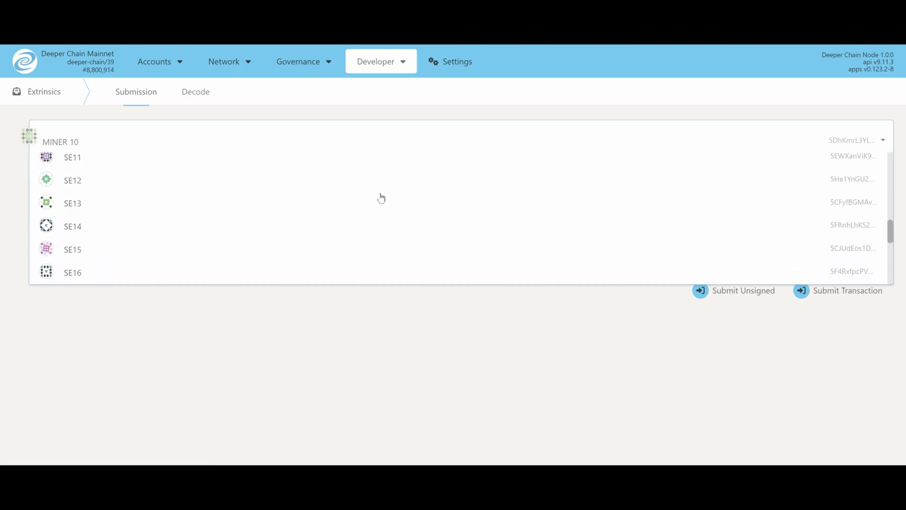
pyautogui.scroll(3, 382, 194)
pyautogui.scroll(2, 382, 194)
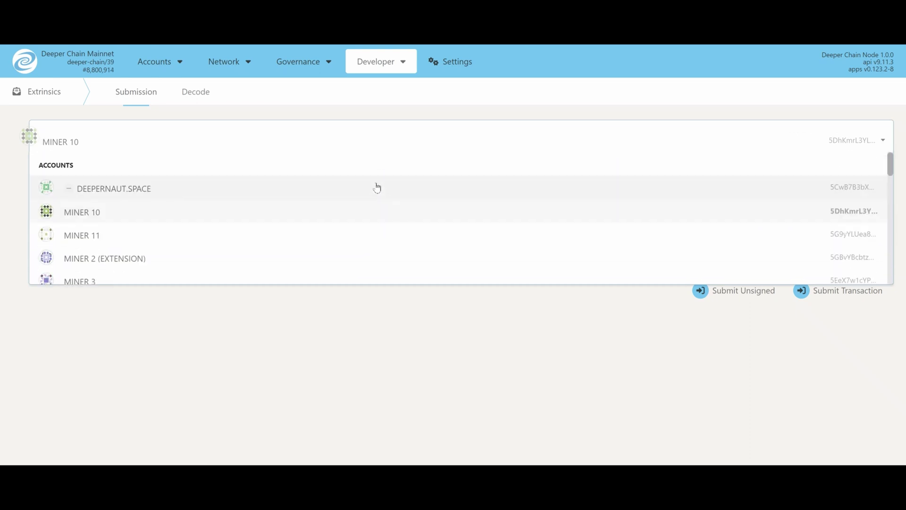
pyautogui.click(377, 187)
# - Submit, sign with the account password and send the Miner 1 getNpowReward claim
pyautogui.click(823, 296)
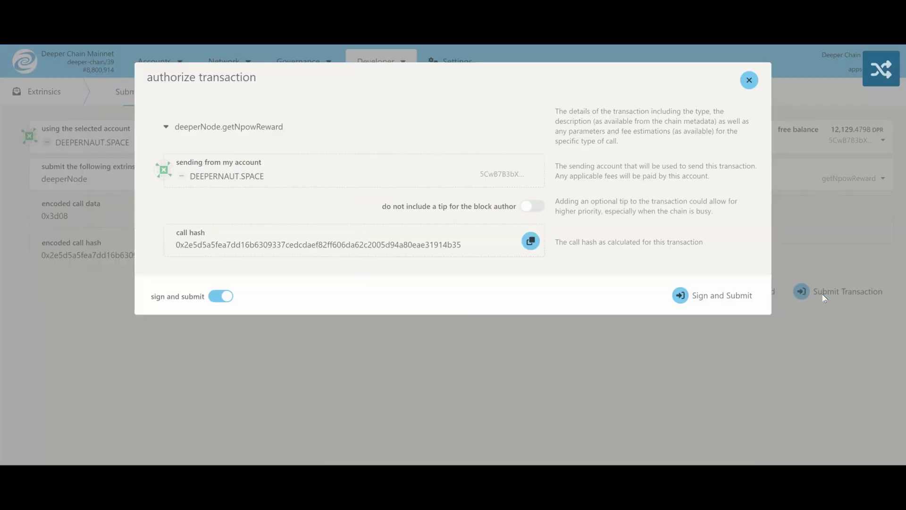
pyautogui.click(712, 296)
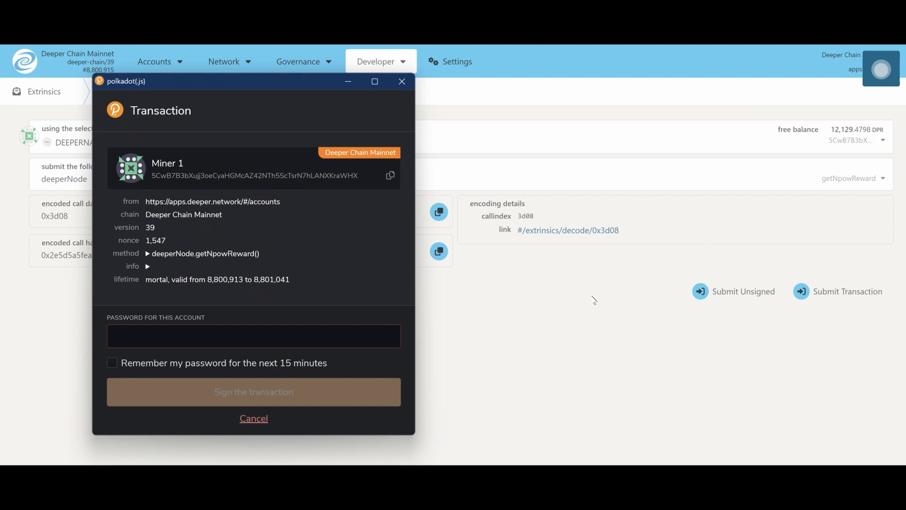
pyautogui.write('****')
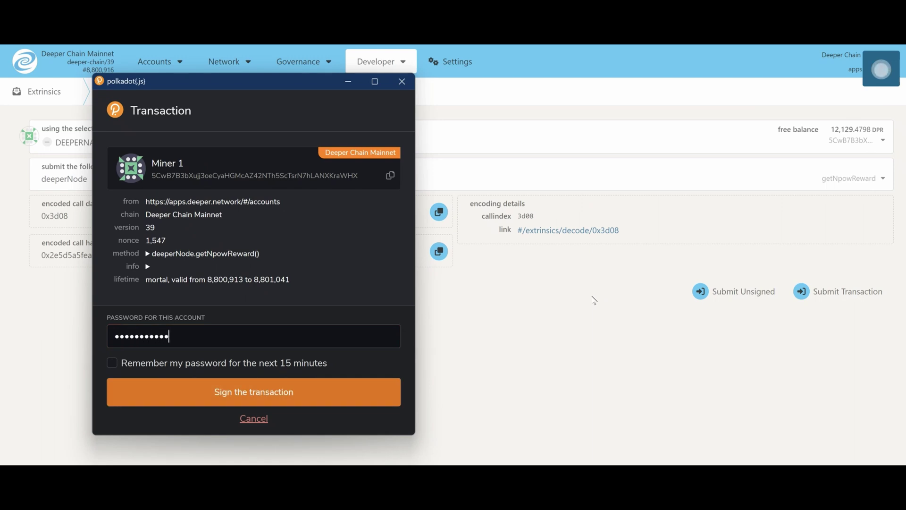
pyautogui.press('Return')
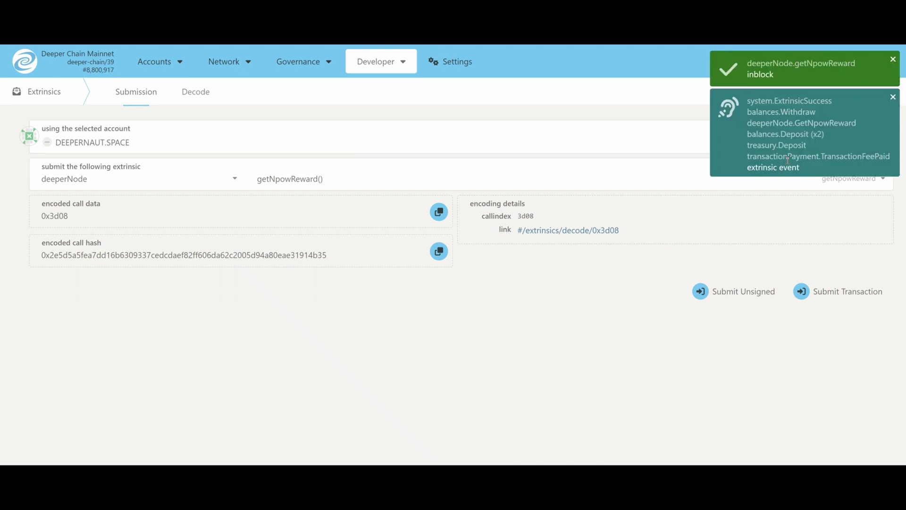
# - Switch the sender to MINER 2 (EXTENSION) and sign and submit its getNpowReward claim
pyautogui.click(154, 143)
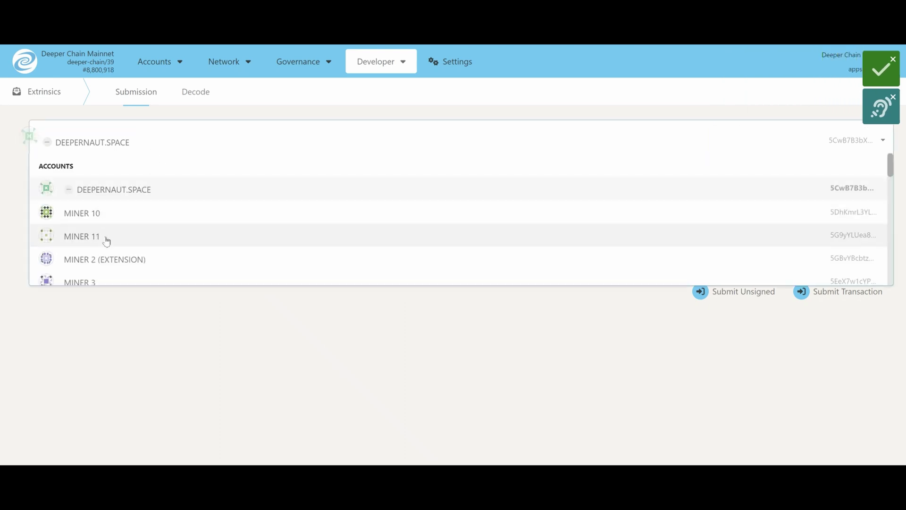
pyautogui.click(121, 261)
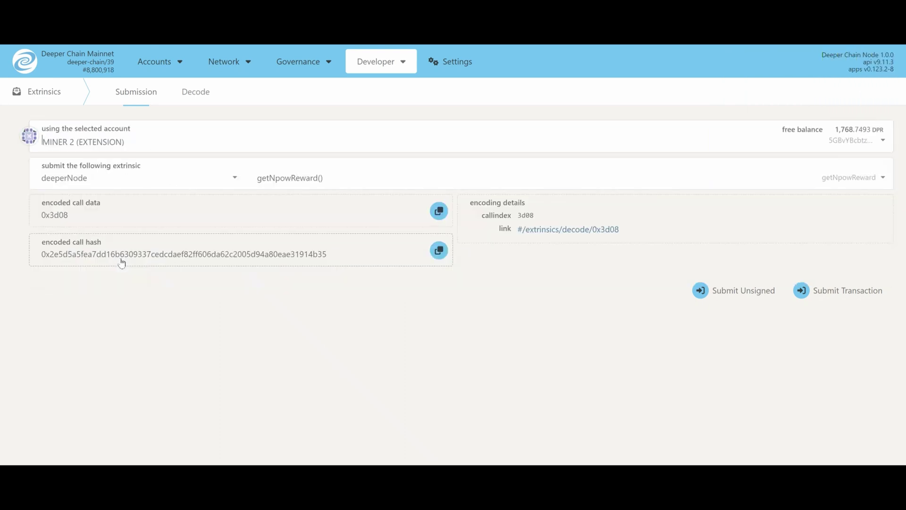
pyautogui.click(847, 291)
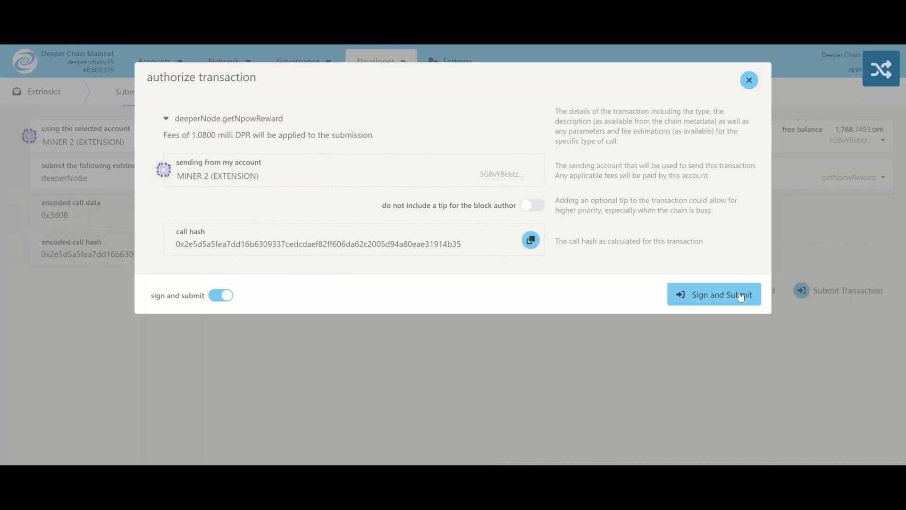
pyautogui.click(722, 295)
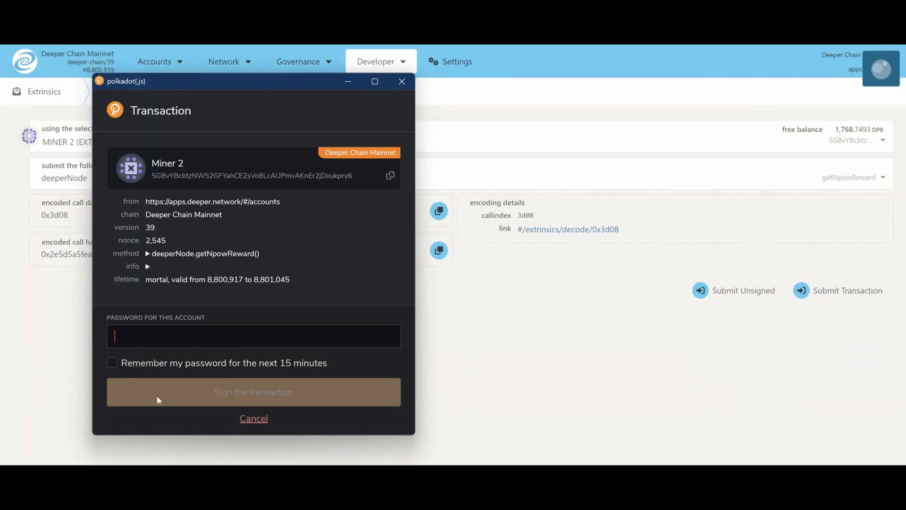
pyautogui.write('•••••••')
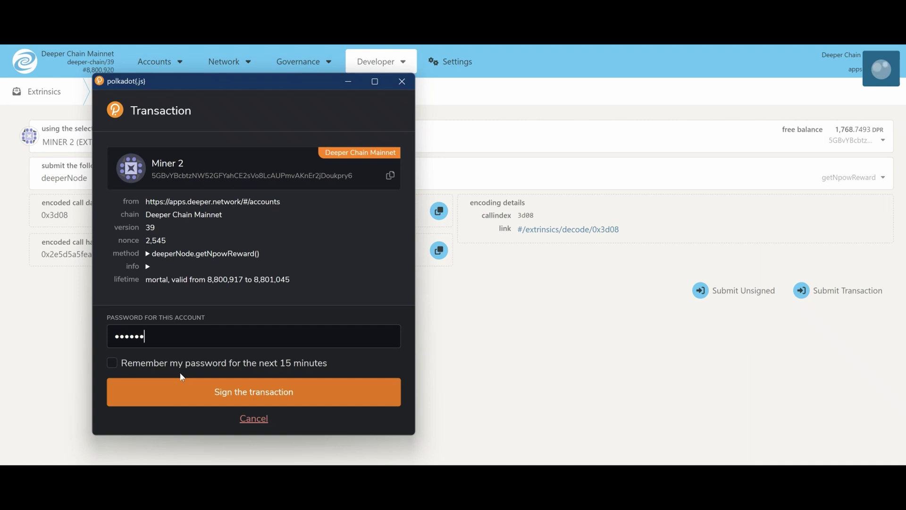
pyautogui.press('BackSpace')
pyautogui.press('BackSpace')
pyautogui.press('BackSpace')
pyautogui.press('BackSpace')
pyautogui.press('BackSpace')
pyautogui.press('BackSpace')
pyautogui.write('•')
pyautogui.write('•••••••••')
pyautogui.press('Return')
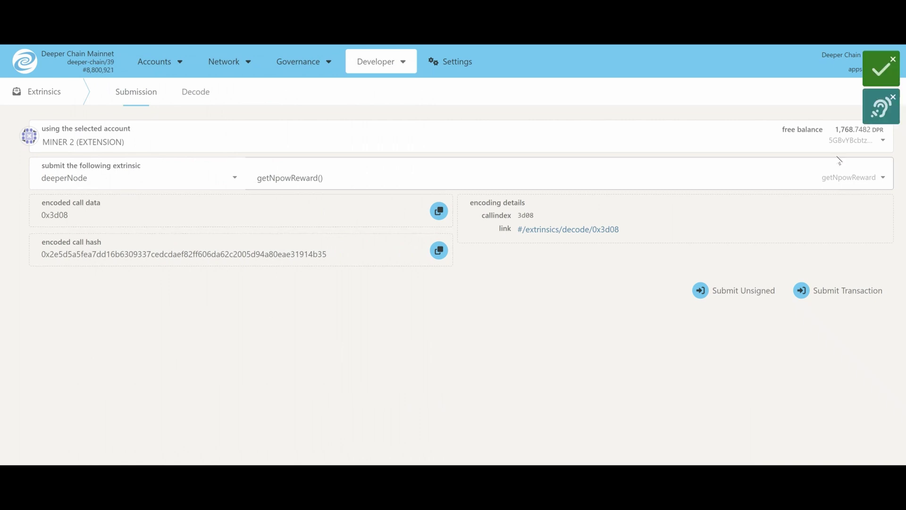
# - Switch the sender to MINI HOME and sign and send its getNpowReward reward claim
pyautogui.click(141, 144)
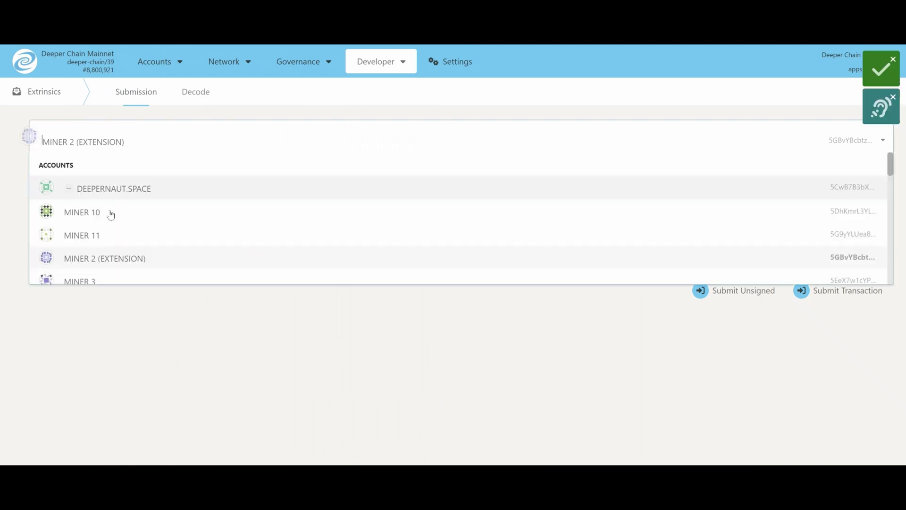
pyautogui.scroll(-2, 109, 234)
pyautogui.scroll(-2, 110, 235)
pyautogui.scroll(-2, 109, 237)
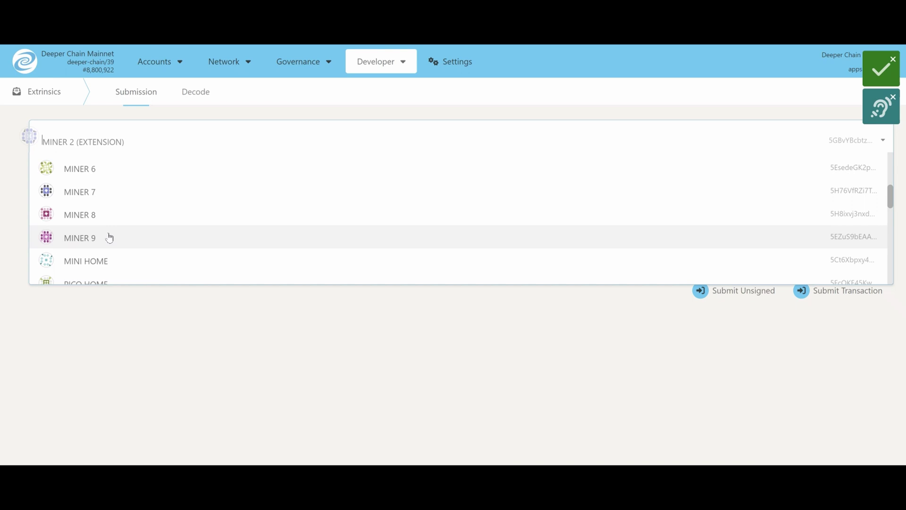
pyautogui.scroll(-2, 113, 231)
pyautogui.click(118, 212)
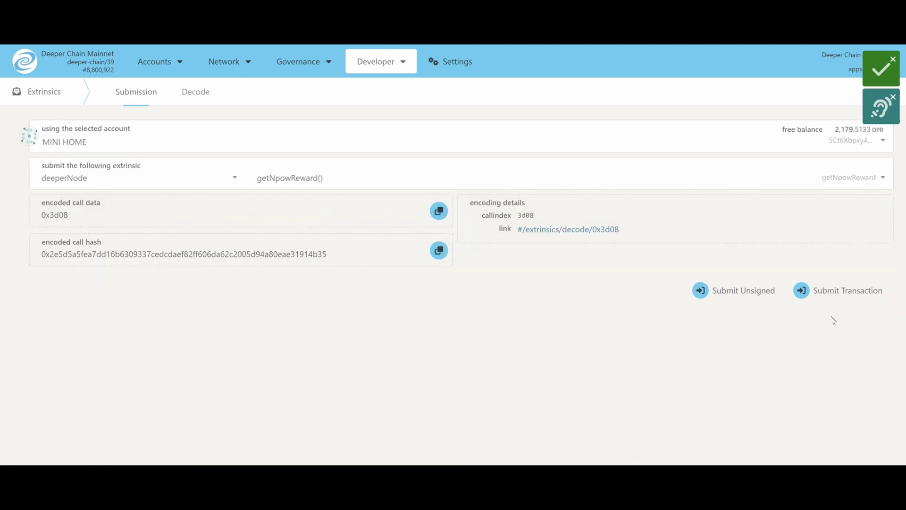
pyautogui.click(814, 291)
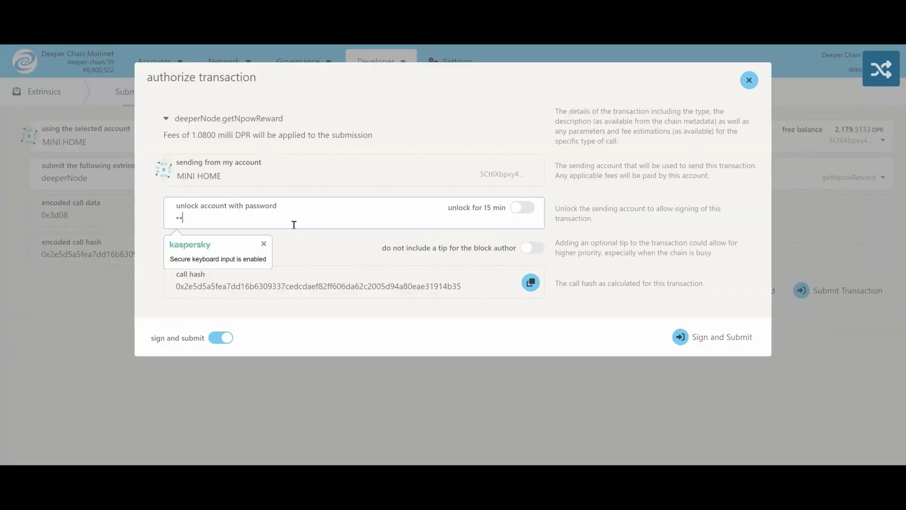
pyautogui.press('Return')
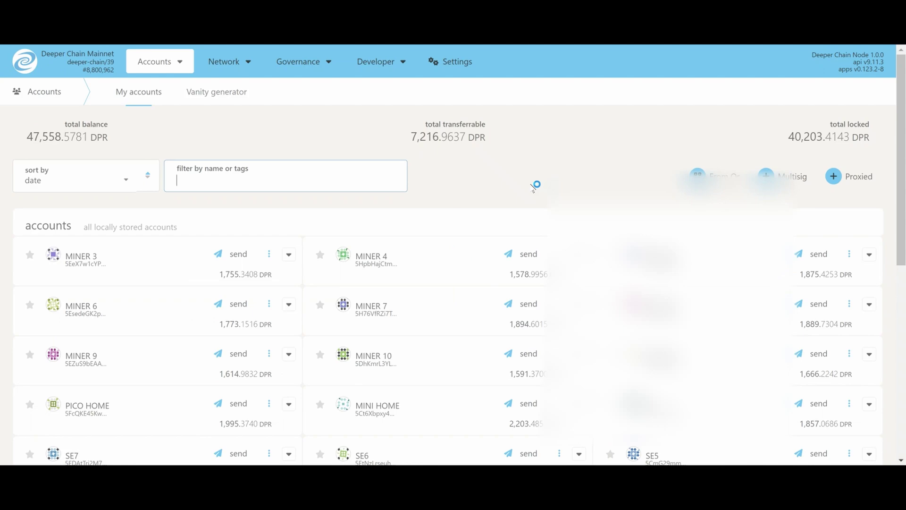
pyautogui.scroll(-1, 532, 183)
pyautogui.scroll(-2, 533, 183)
pyautogui.scroll(-3, 533, 183)
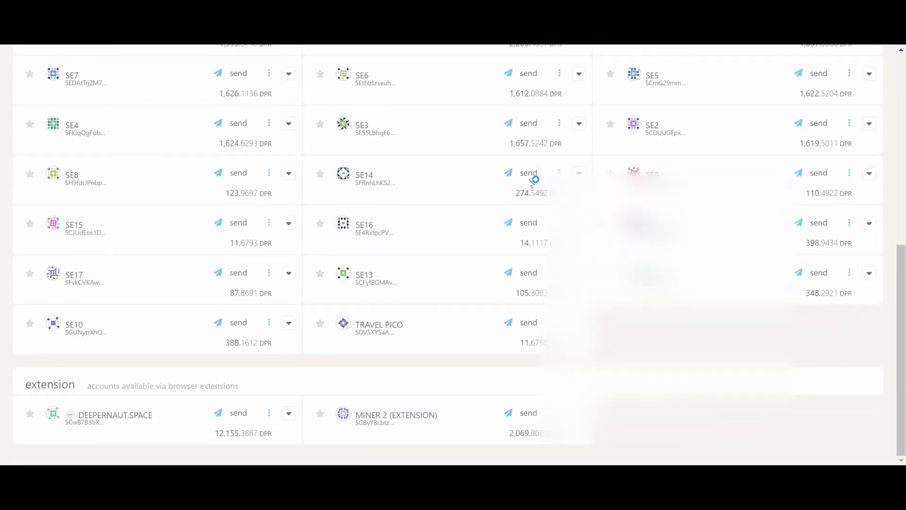
pyautogui.scroll(1, 531, 184)
pyautogui.scroll(5, 531, 183)
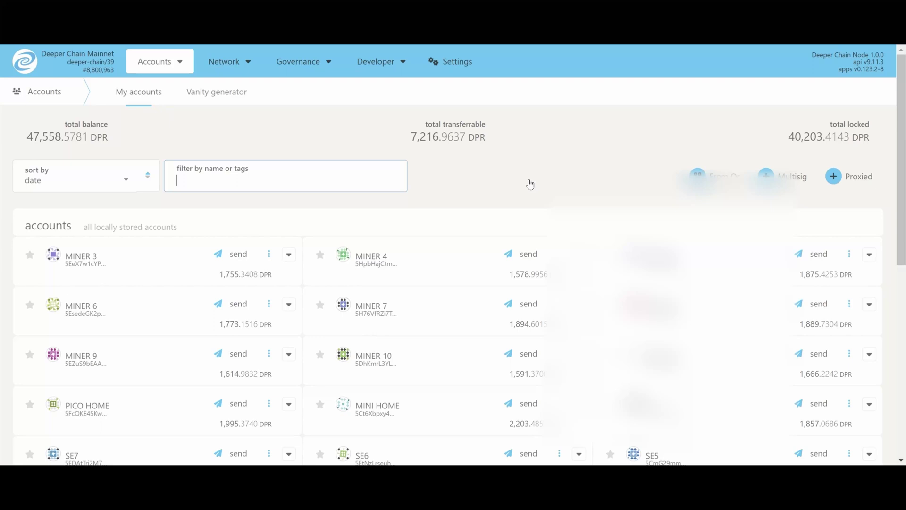